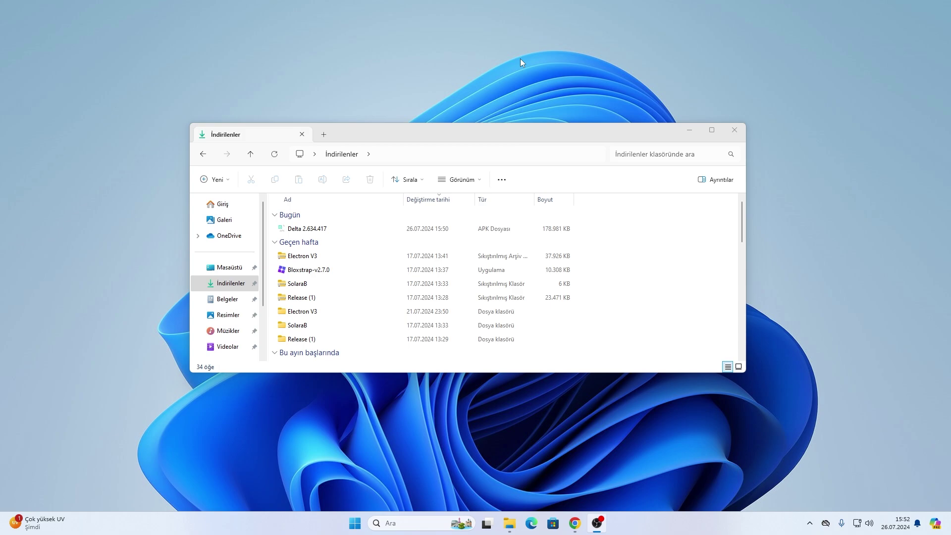
Select the Delta 2.634.417 APK in the İndirilenler folder, then click away on the desktop
left_click(333, 233)
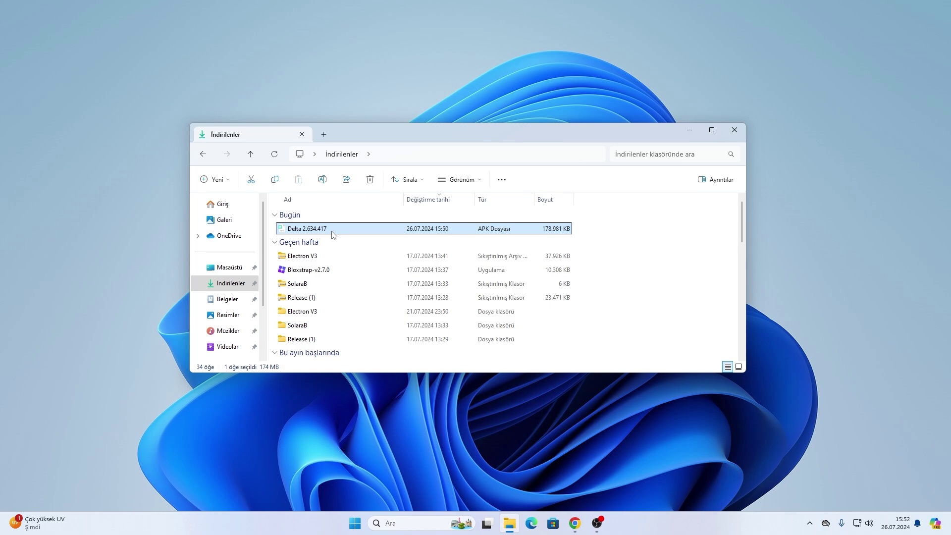
left_click(421, 78)
left_click(406, 523)
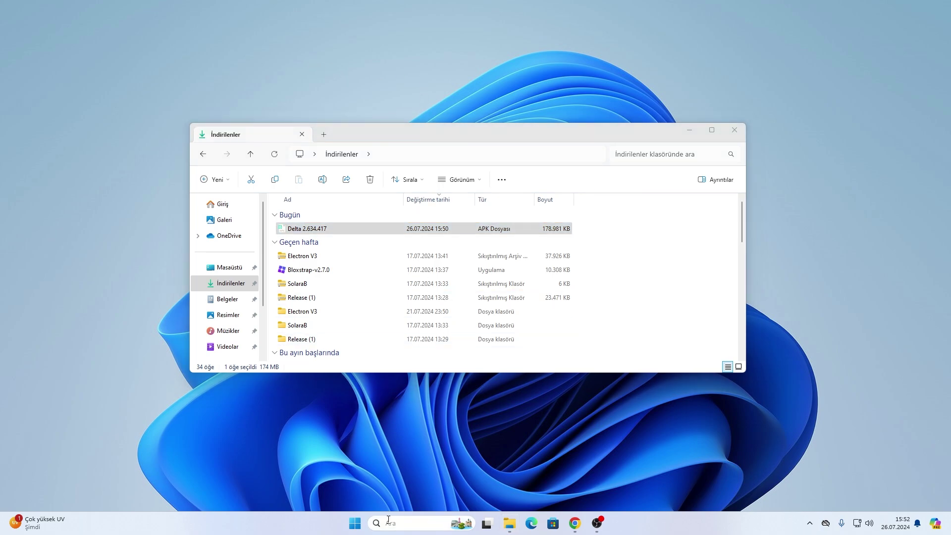
type("bl")
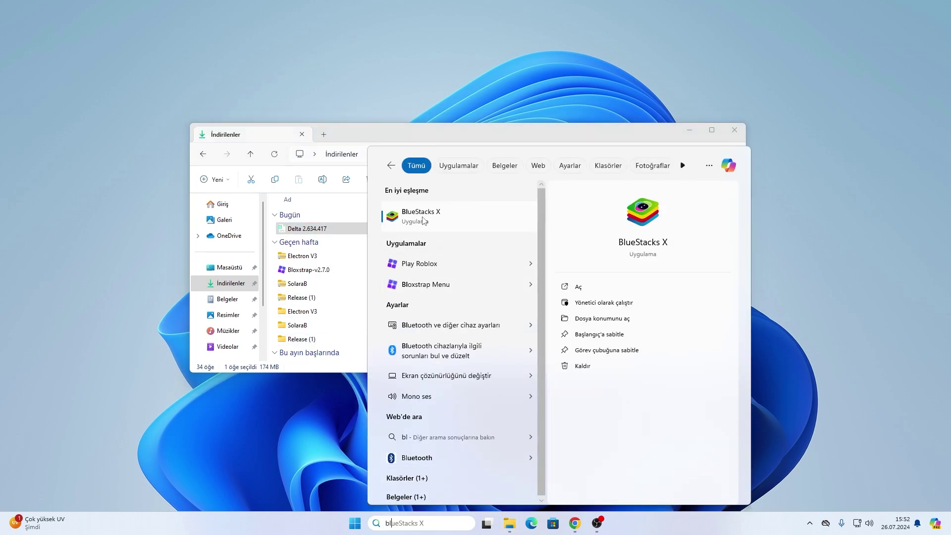
key("BackSpace")
key("BackSpace")
type("memu")
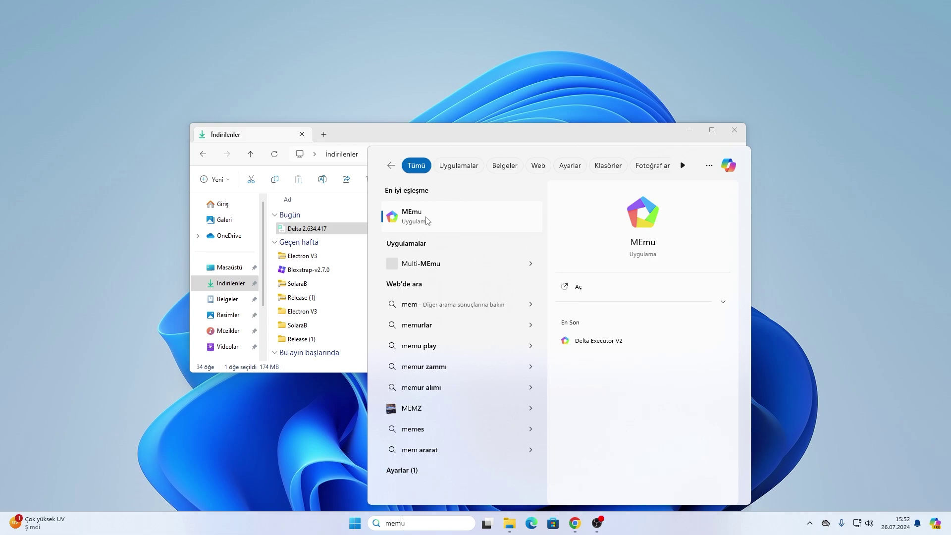
key("BackSpace")
key("BackSpace")
key("BackSpace")
key("BackSpace")
type("b")
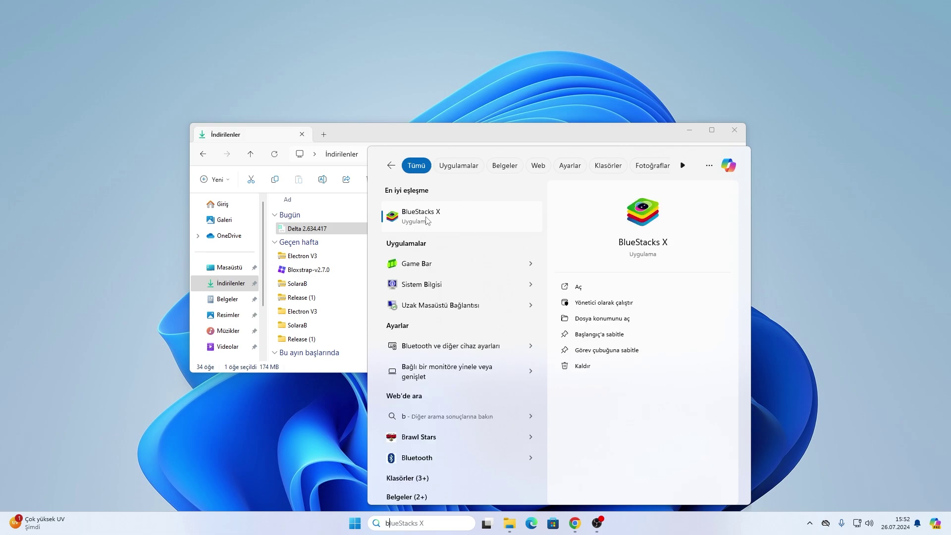
left_click(381, 90)
Open the Delta 2.634.417 APK with BlueStacks through Birlikte aç
left_click(277, 228)
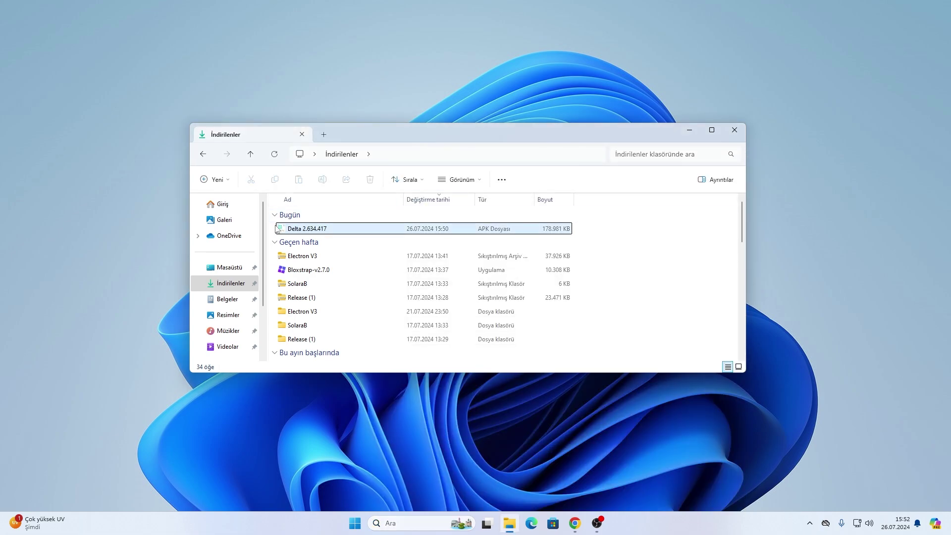
left_click(276, 229)
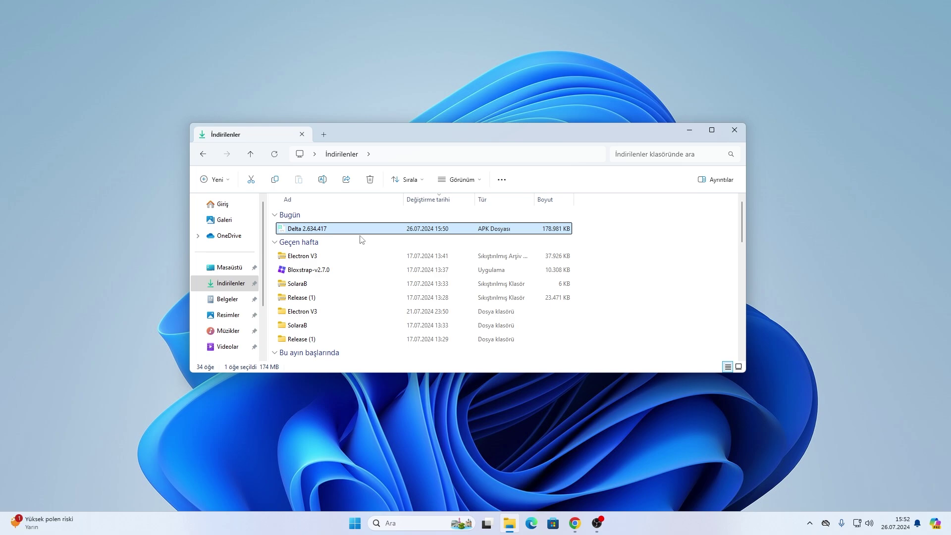
right_click(382, 229)
mouse_move(427, 275)
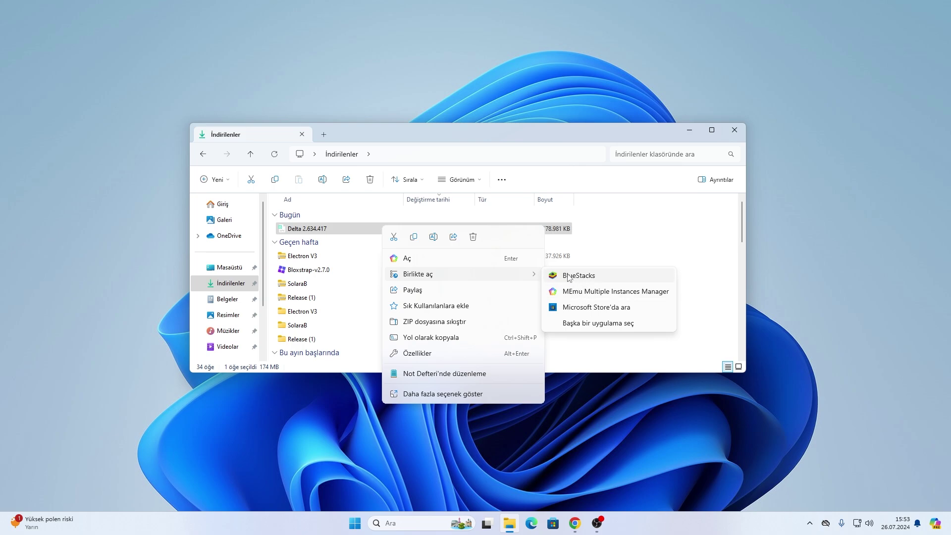
left_click(569, 276)
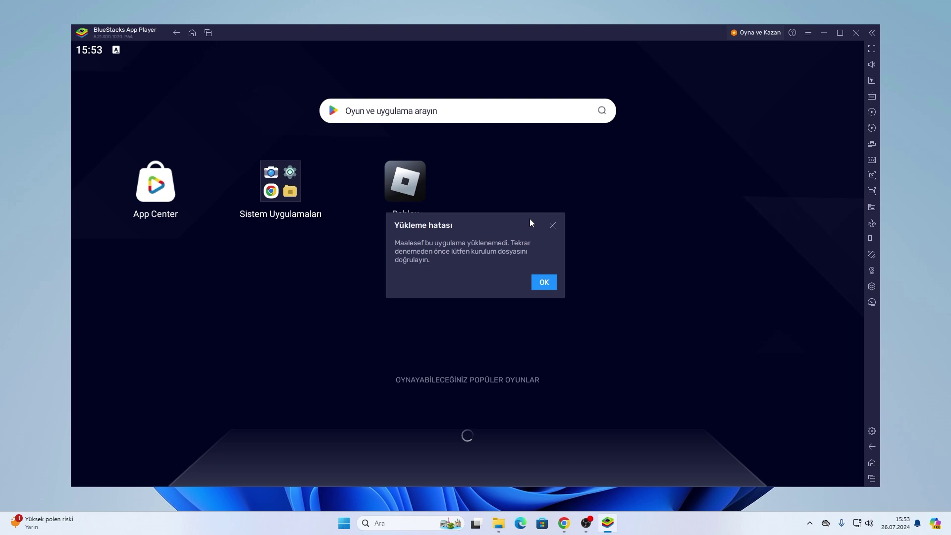
Dismiss the Yükleme hatası installation error in BlueStacks
left_click(546, 278)
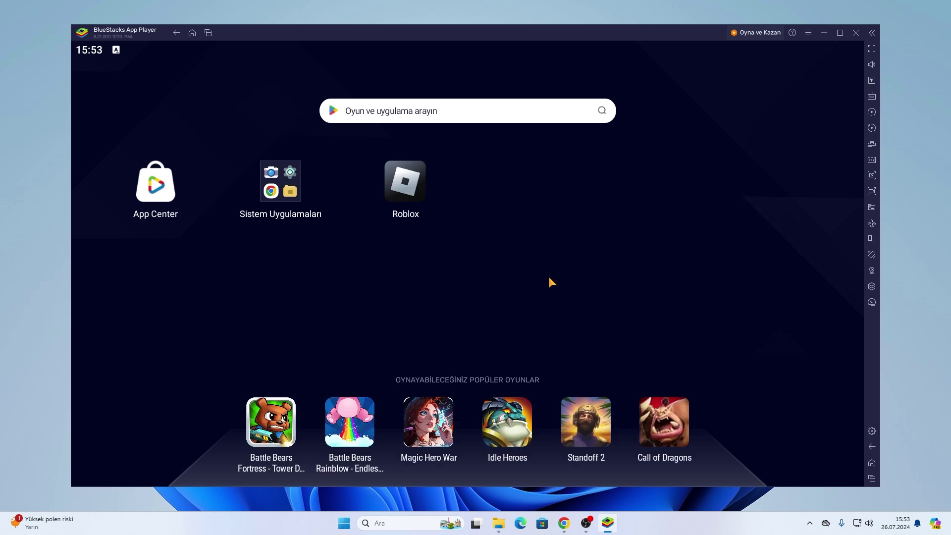
left_click_drag(451, 43, 438, 58)
left_click_drag(842, 40, 835, 40)
Uninstall Roblox from the BlueStacks home screen and return to the Downloads folder
left_click_drag(419, 185, 419, 184)
left_click(467, 203)
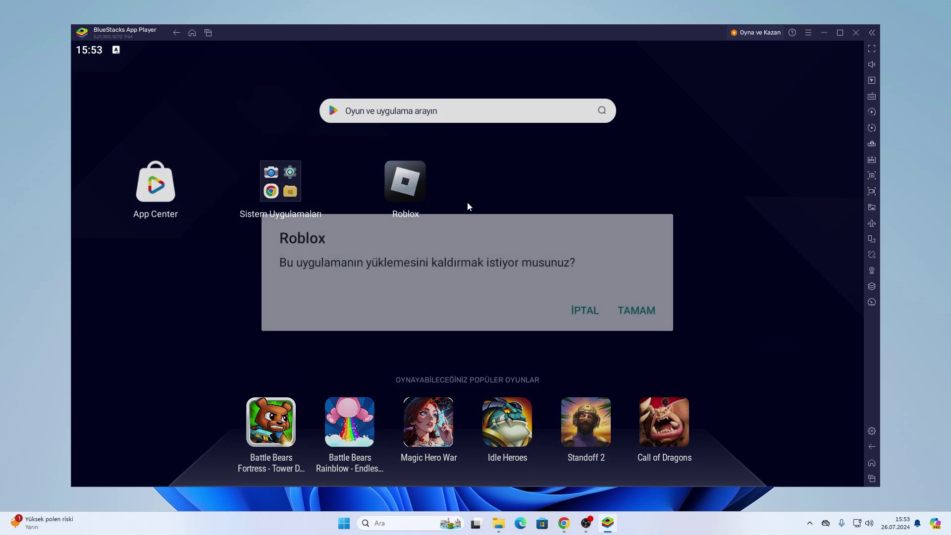
left_click(636, 308)
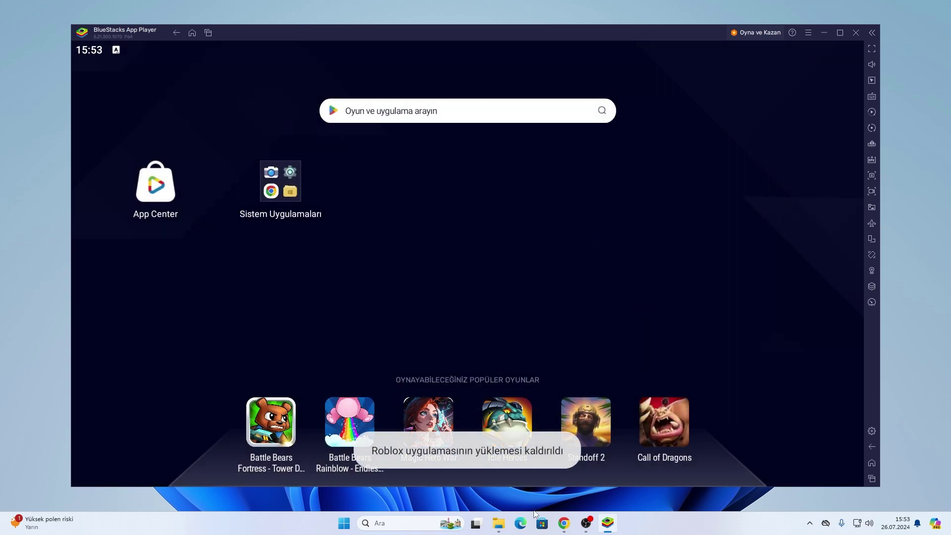
left_click(499, 523)
Open the Delta 2.634.417 APK with BlueStacks again to reinstall it
right_click(365, 229)
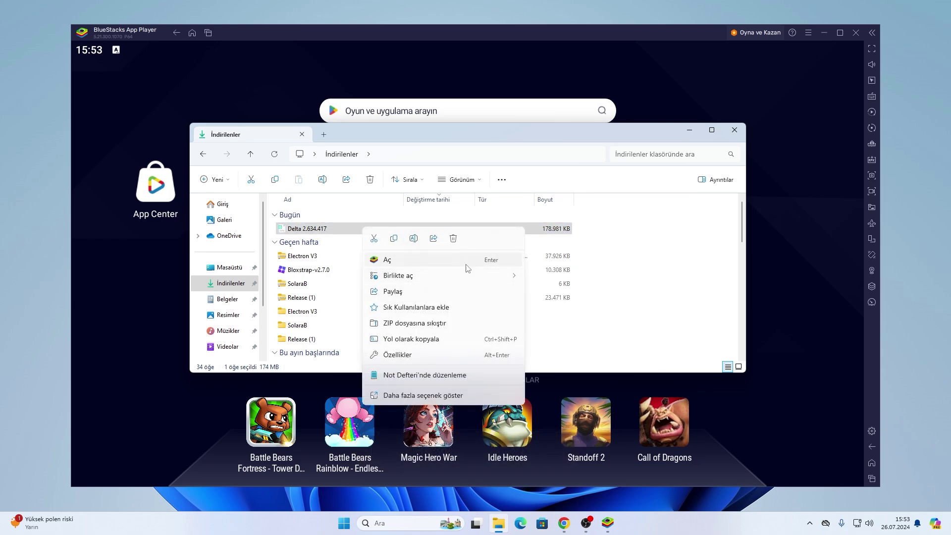
mouse_move(495, 275)
left_click(560, 284)
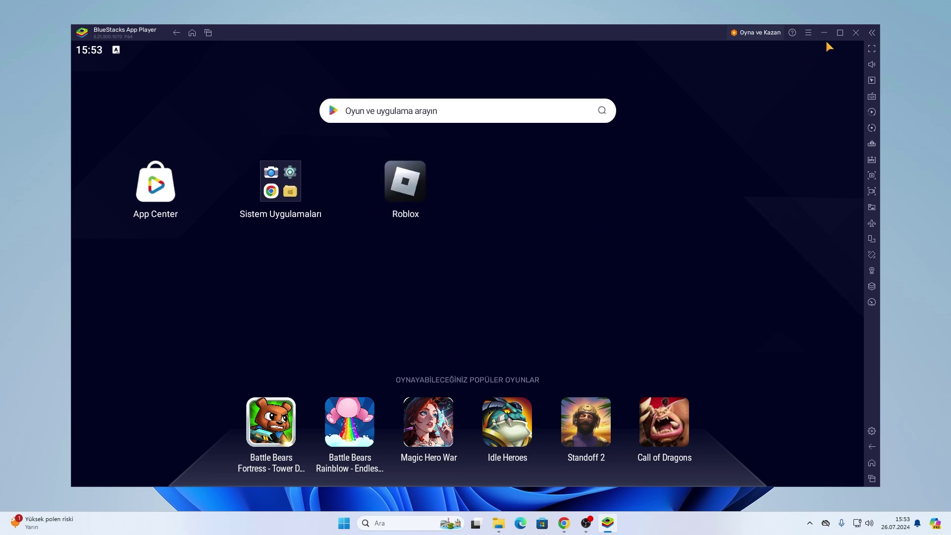
left_click(812, 35)
left_click(751, 53)
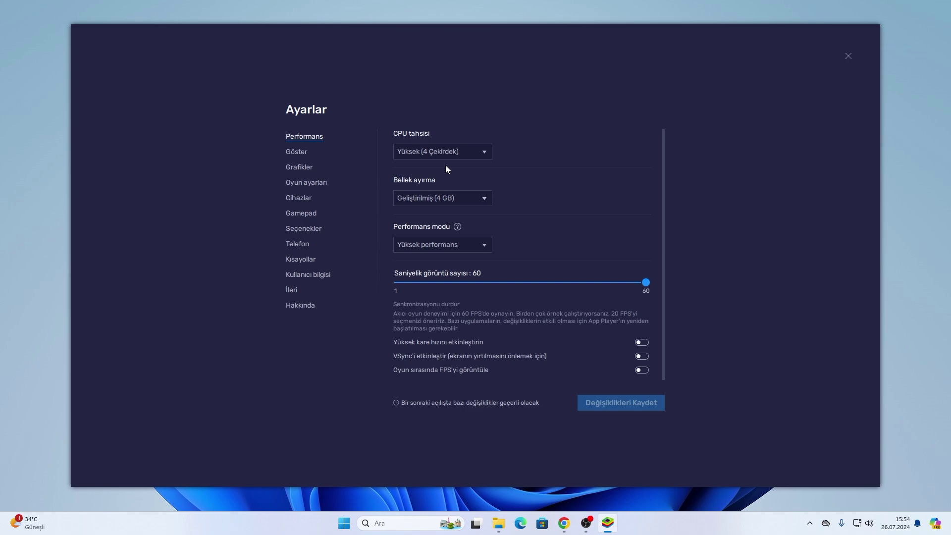
left_click(302, 155)
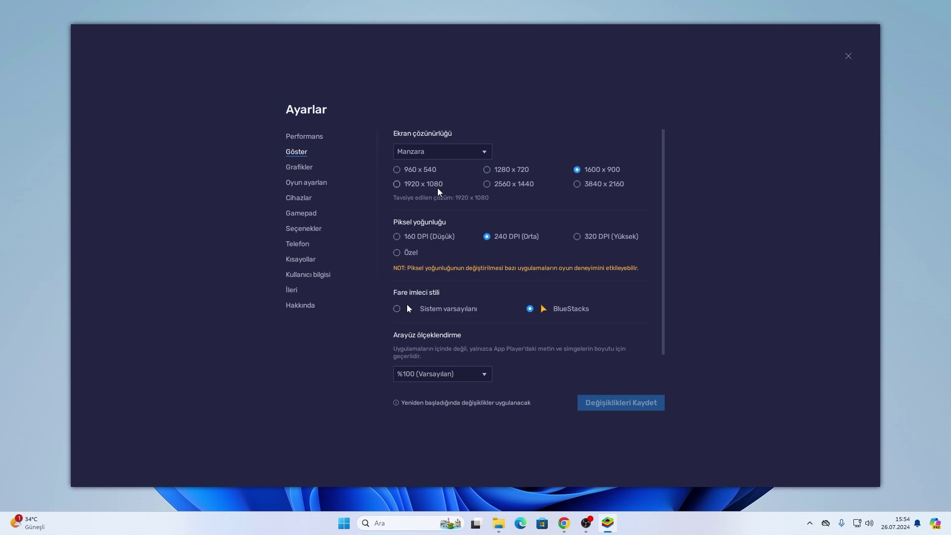
left_click(413, 186)
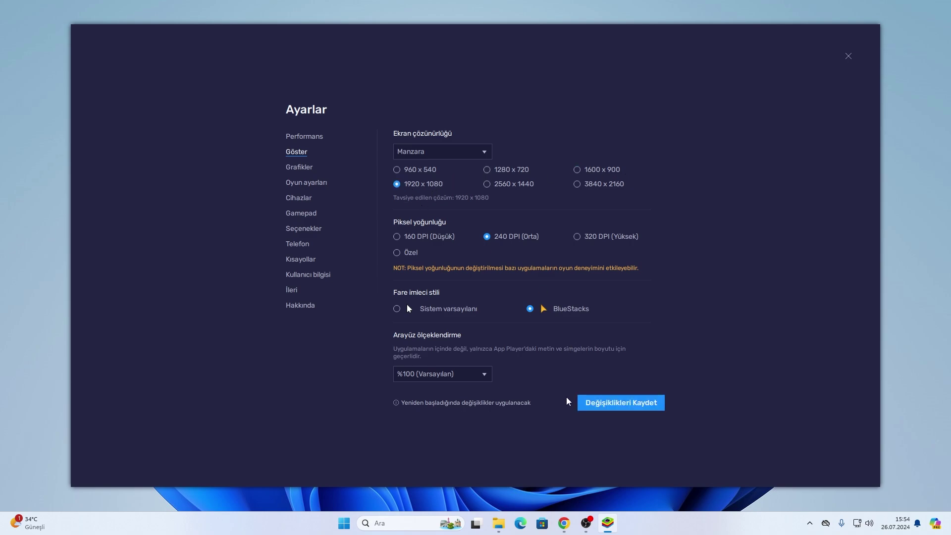
left_click(577, 170)
left_click(299, 170)
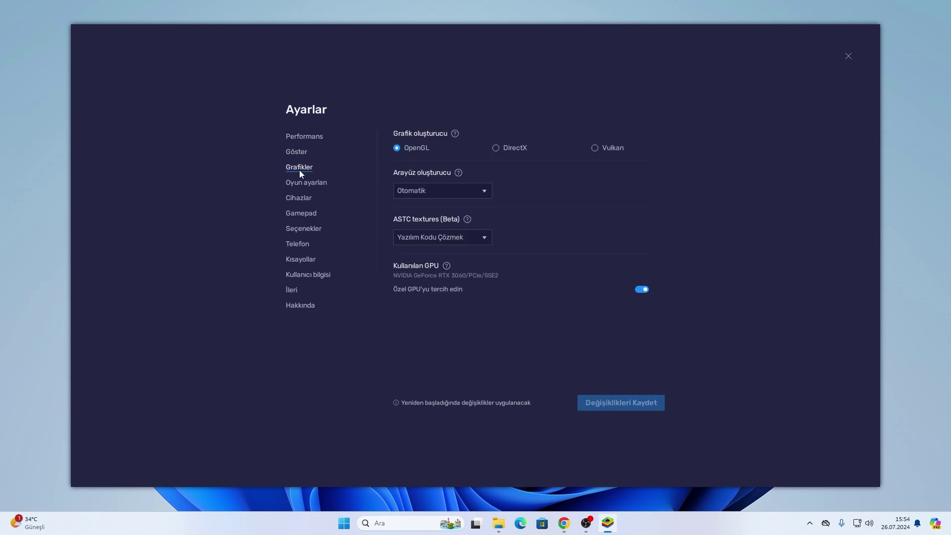
left_click(309, 181)
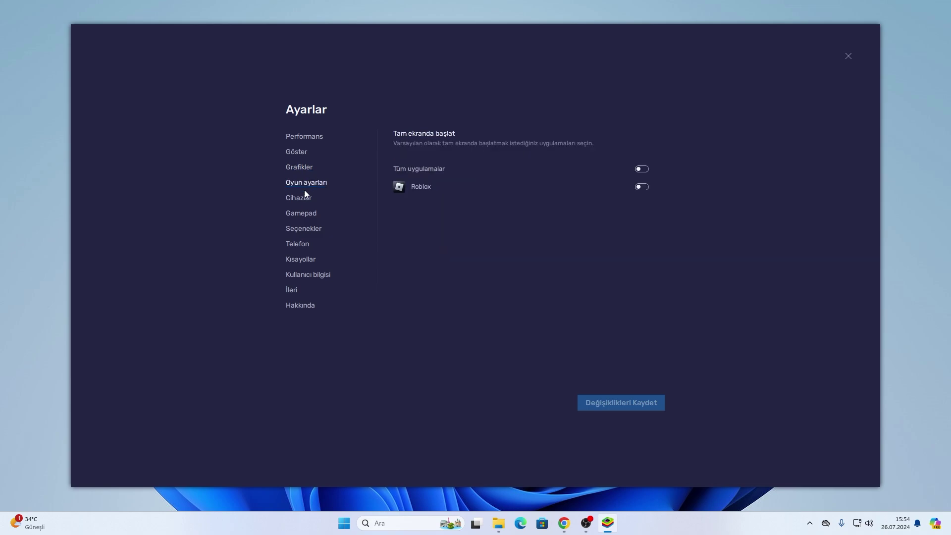
left_click(301, 211)
left_click(297, 231)
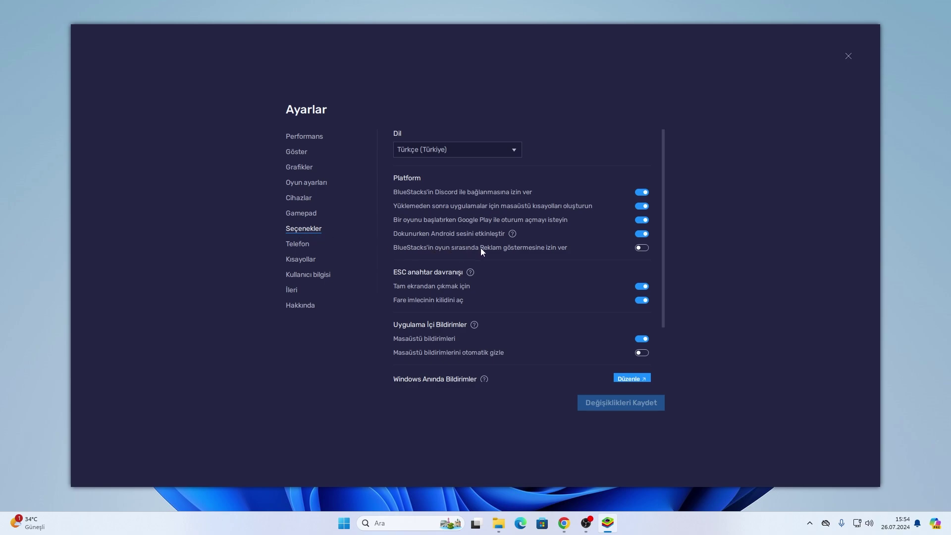
left_click(640, 248)
left_click(639, 248)
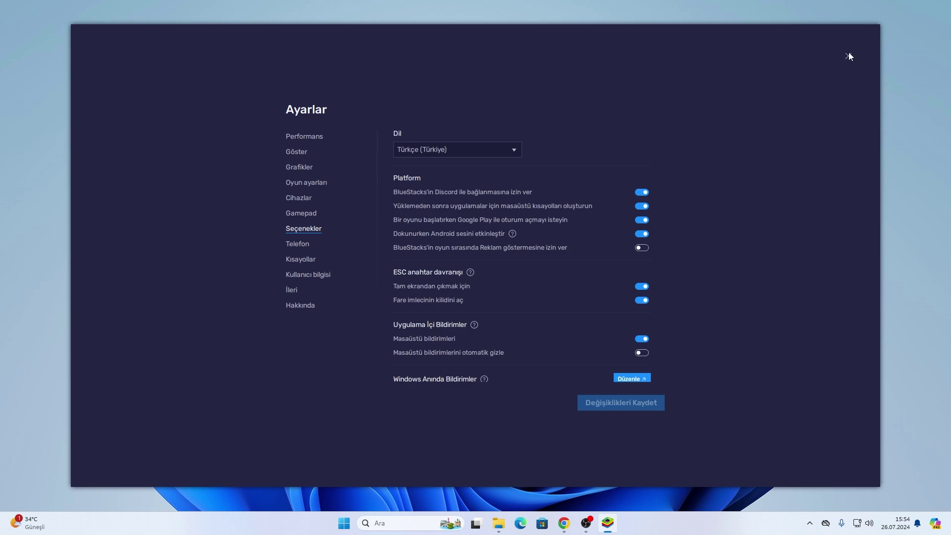
left_click(848, 57)
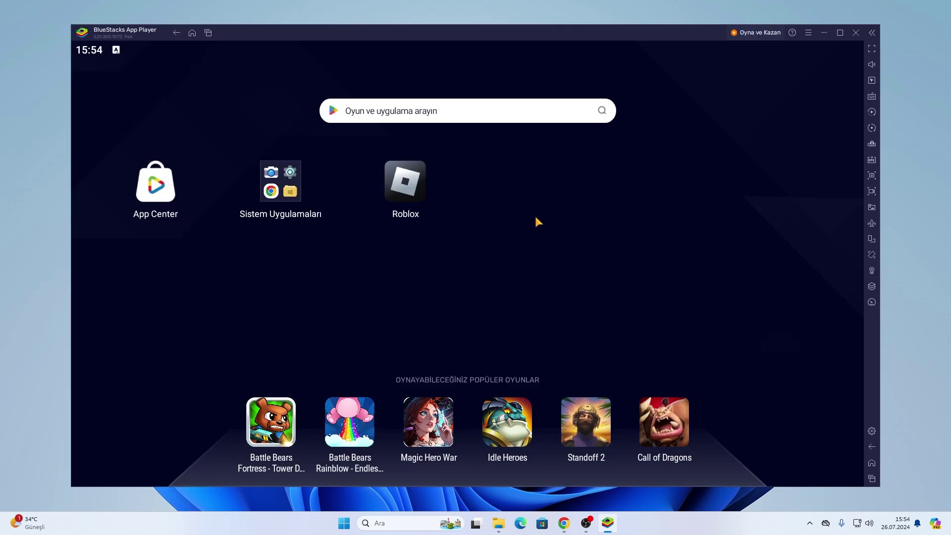
Launch Roblox in a maximized BlueStacks window and allow it access to photos and files
left_click(404, 191)
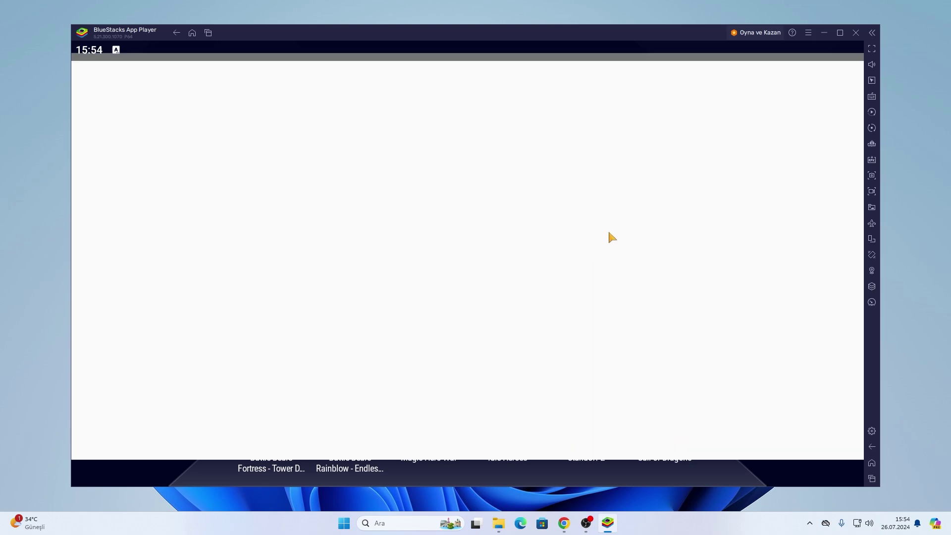
left_click(837, 34)
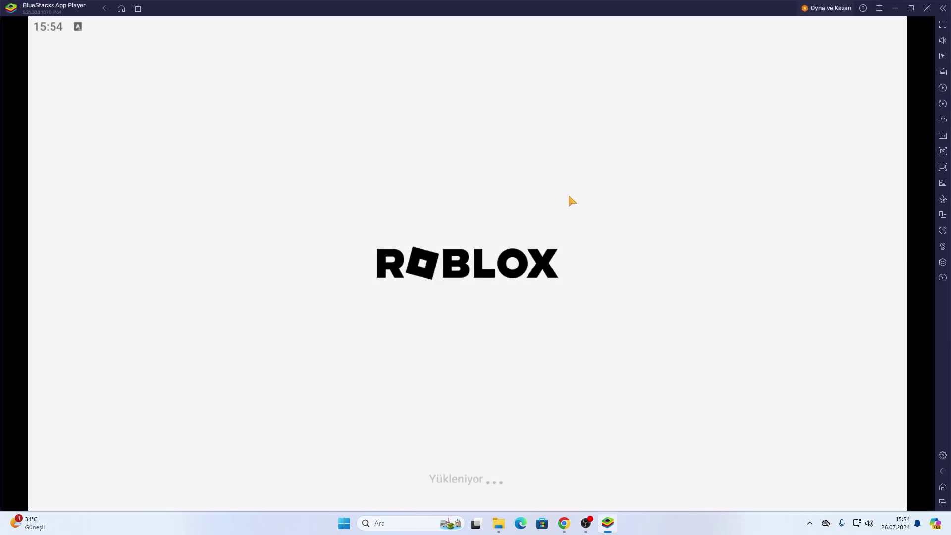
key("F11")
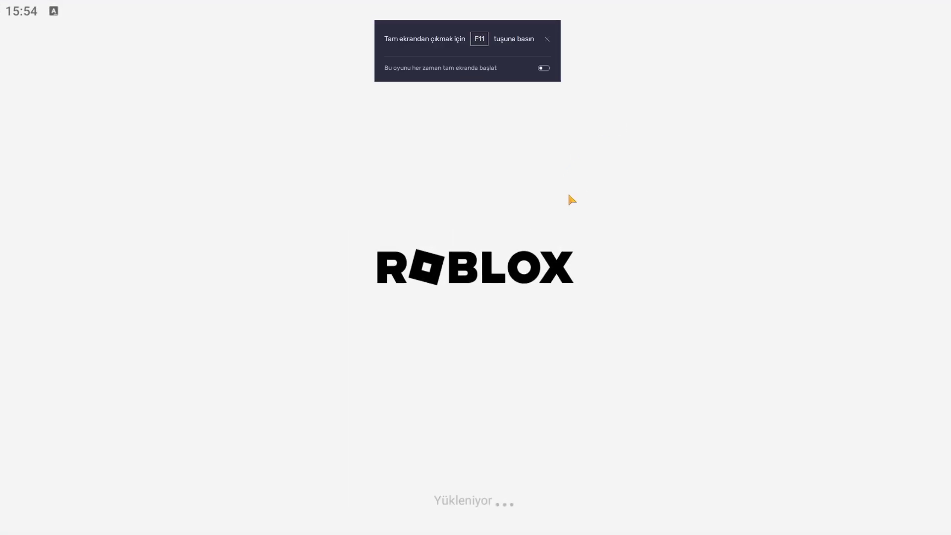
key("F11")
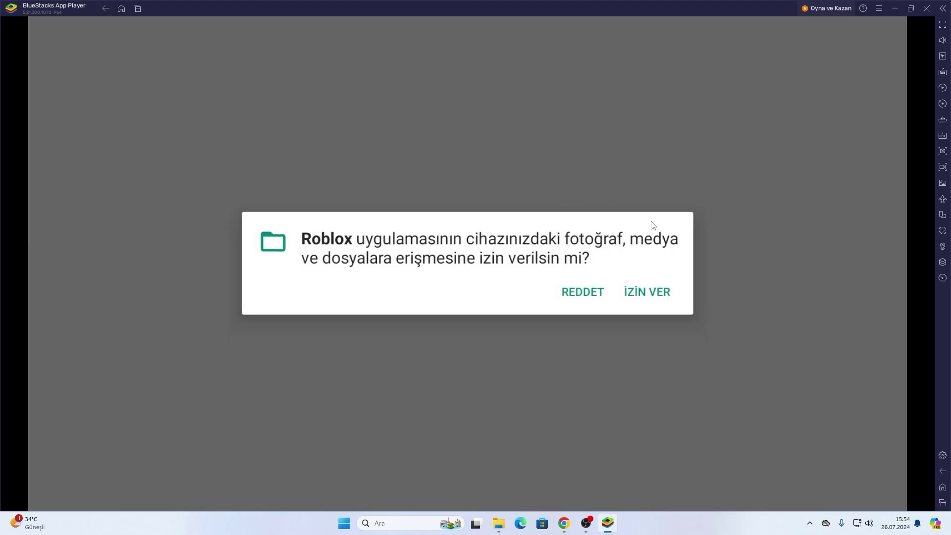
left_click(654, 291)
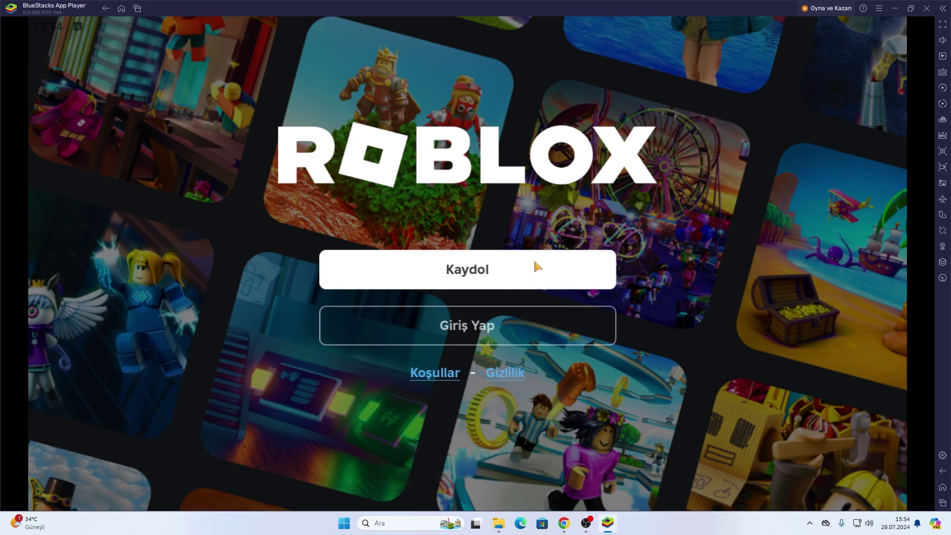
left_click(497, 263)
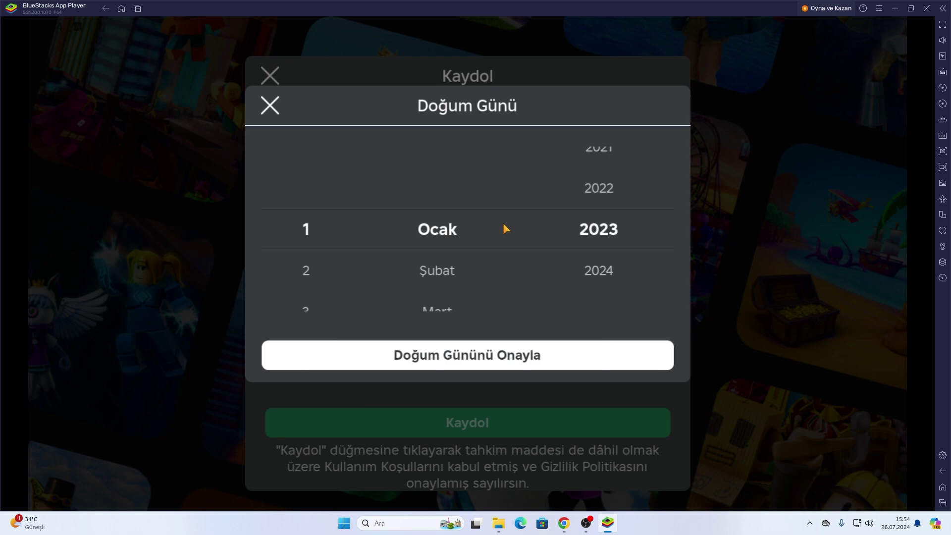
scroll(622, 258, "up", 15)
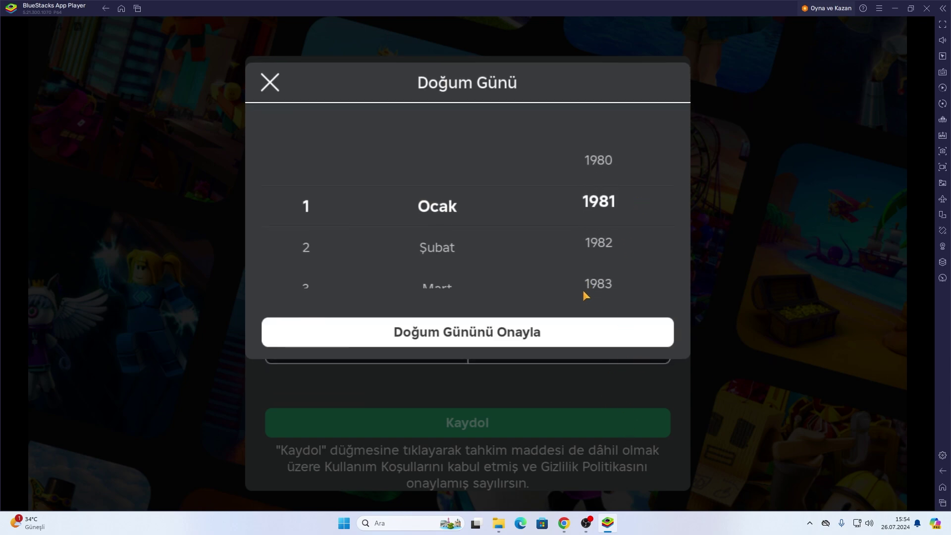
scroll(447, 141, "down", 4)
scroll(340, 282, "down", 3)
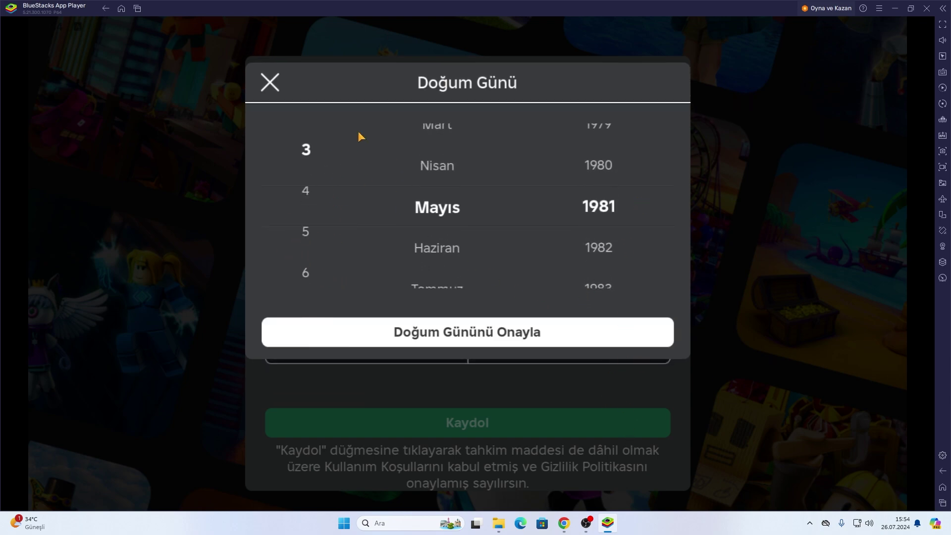
scroll(358, 131, "down", 8)
scroll(447, 216, "down", 1)
scroll(448, 216, "up", 1)
left_click(475, 334)
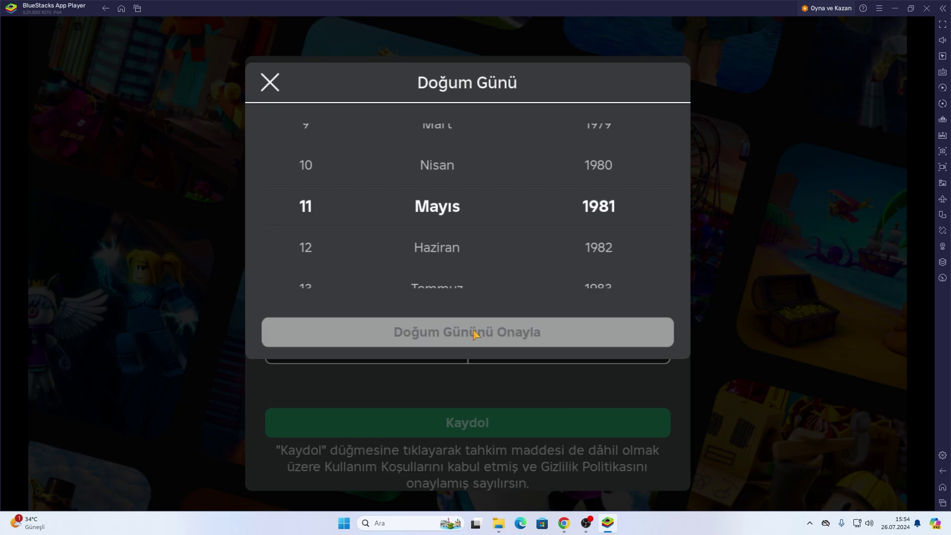
Enter a username and password, choose a gender, and submit the Kaydol form
left_click(395, 216)
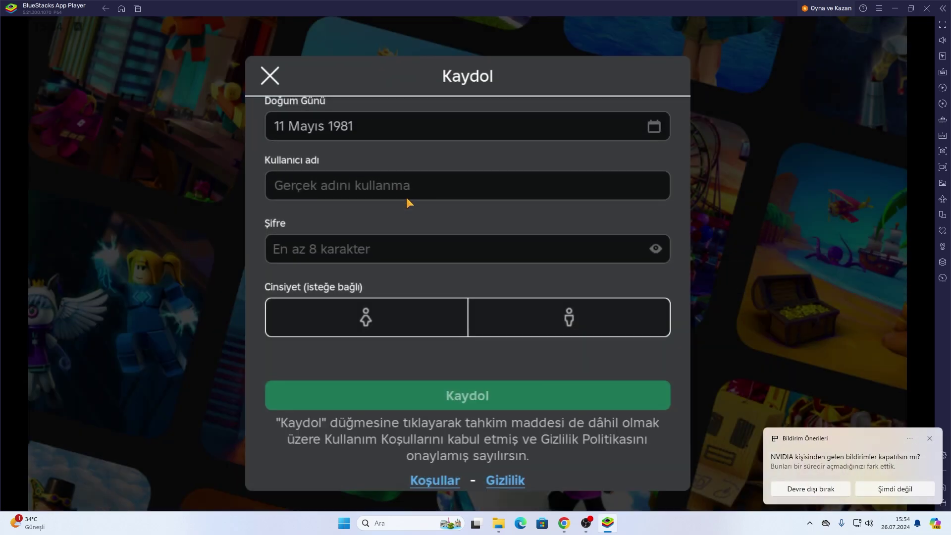
left_click(406, 197)
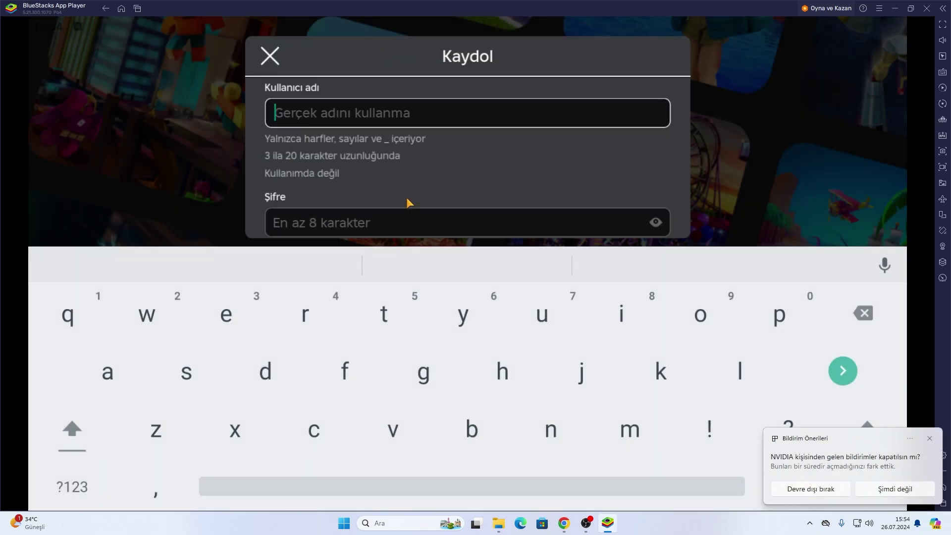
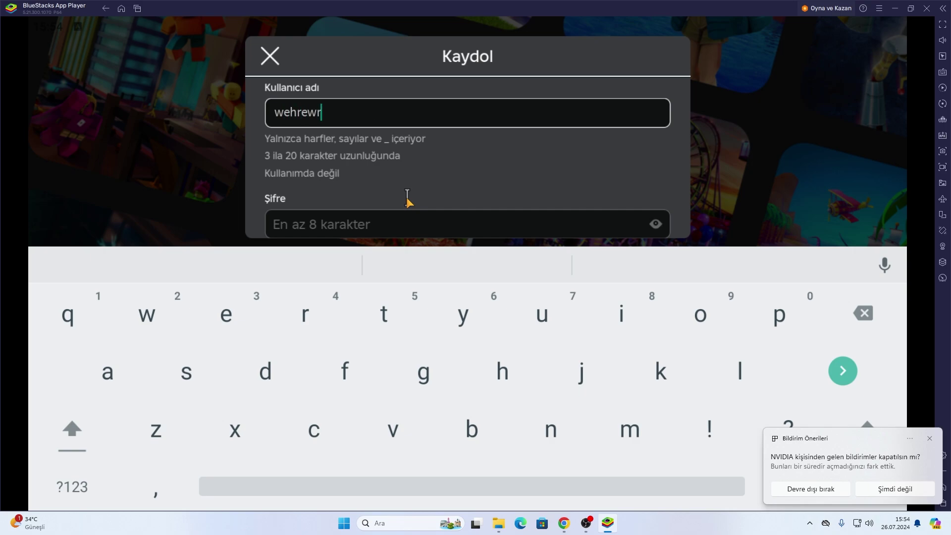
left_click(426, 217)
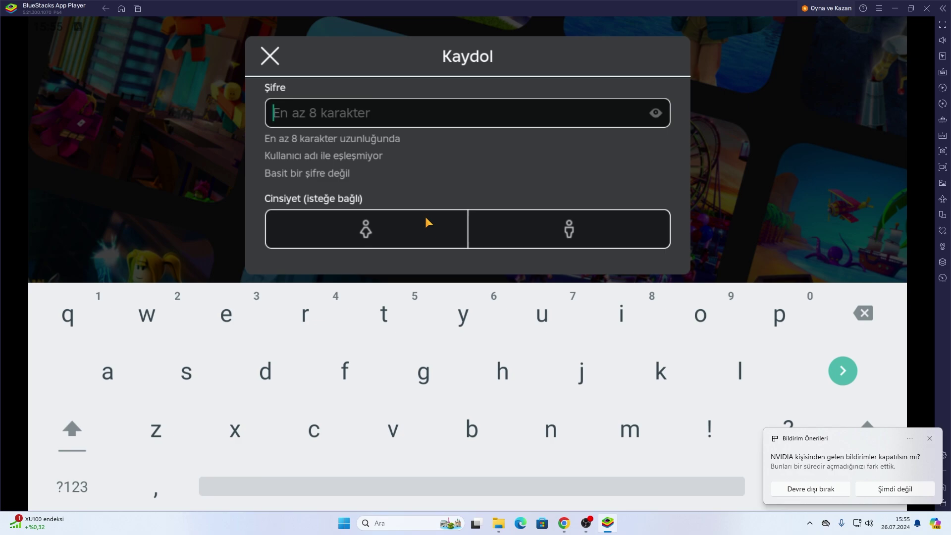
left_click(528, 218)
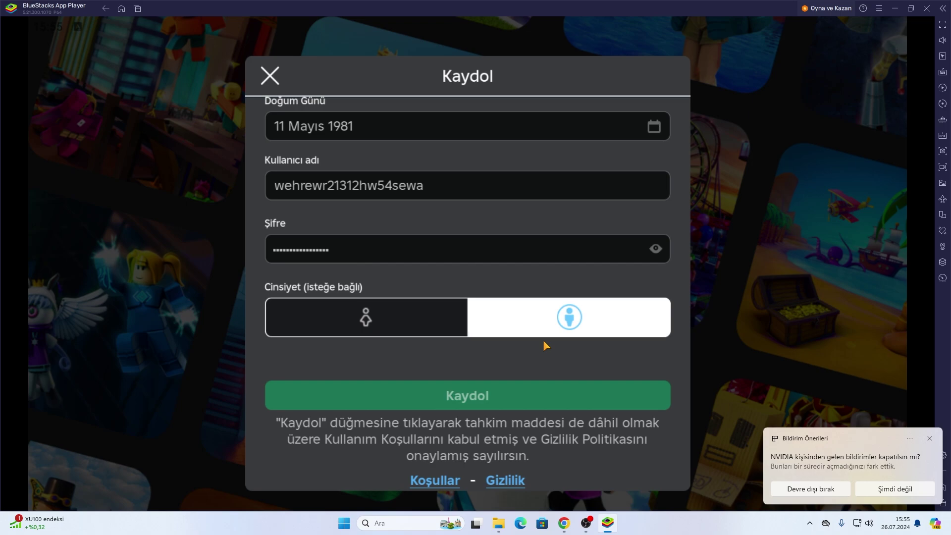
left_click(551, 385)
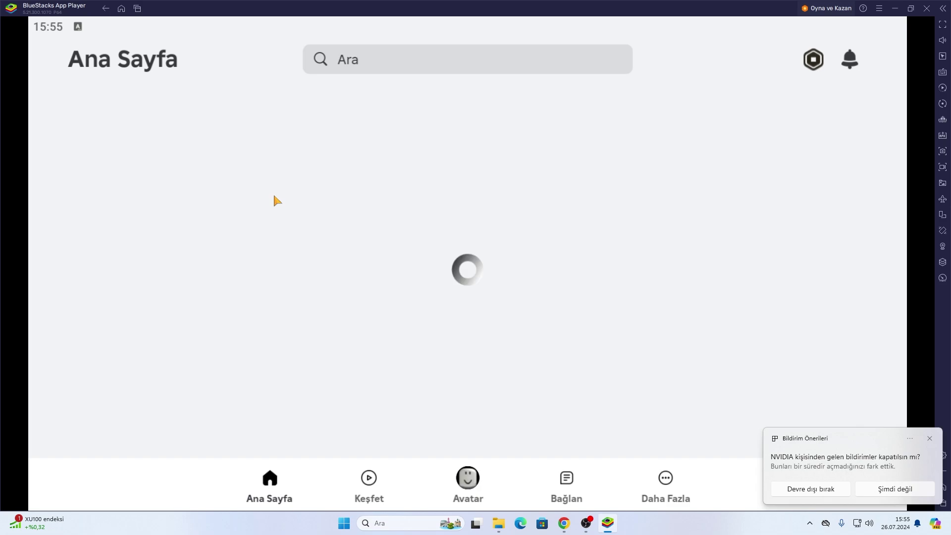
Scroll Ana Sayfa to Senin İçin Tavsiye Edilen and start Blox Fruits
scroll(329, 214, "down", 2)
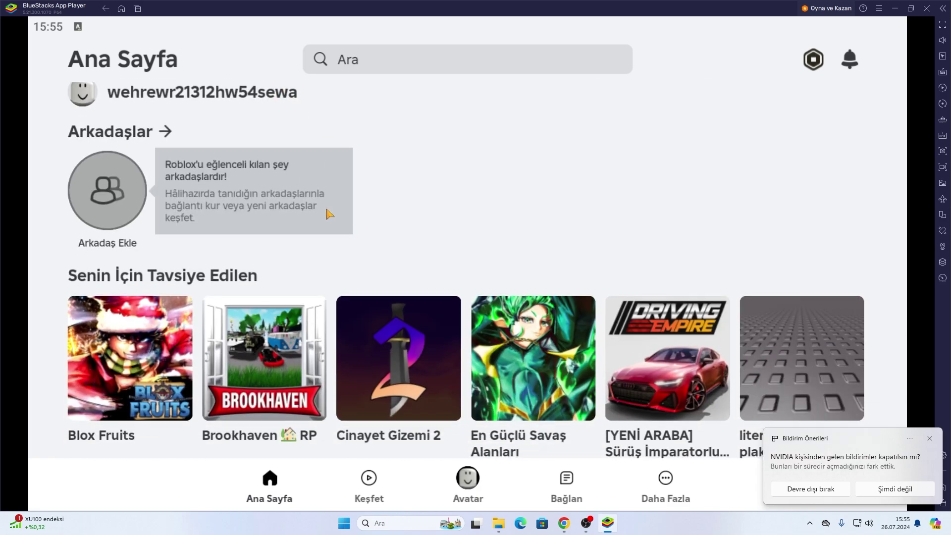
scroll(221, 170, "down", 2)
scroll(376, 221, "up", 4)
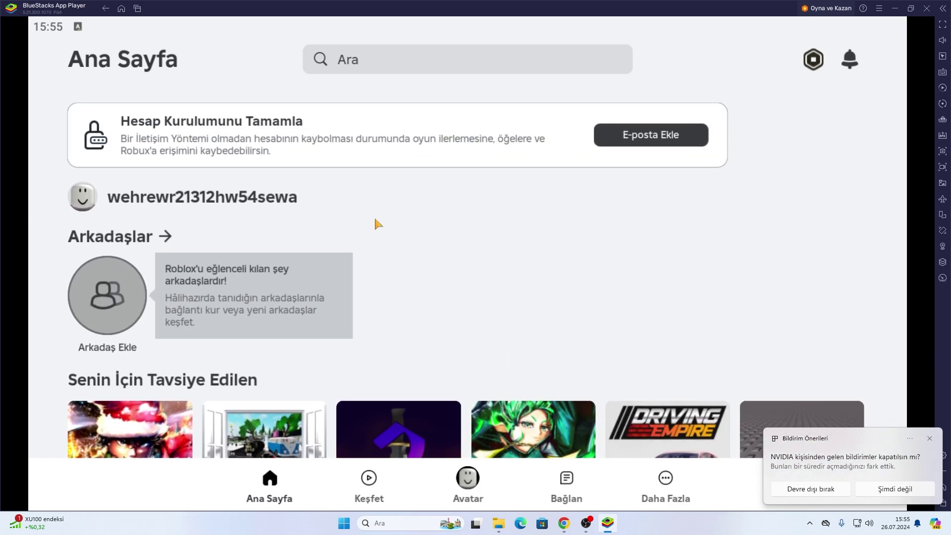
scroll(375, 223, "down", 4)
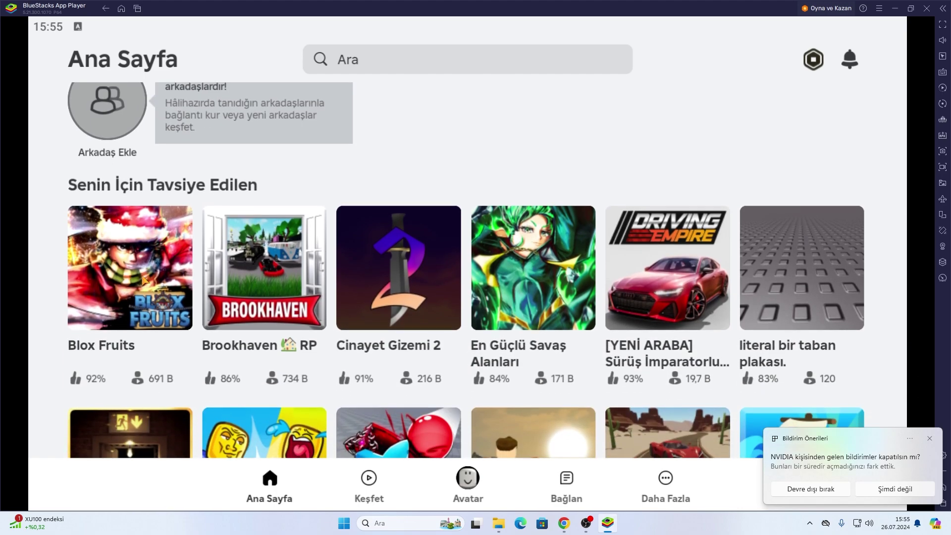
left_click(144, 279)
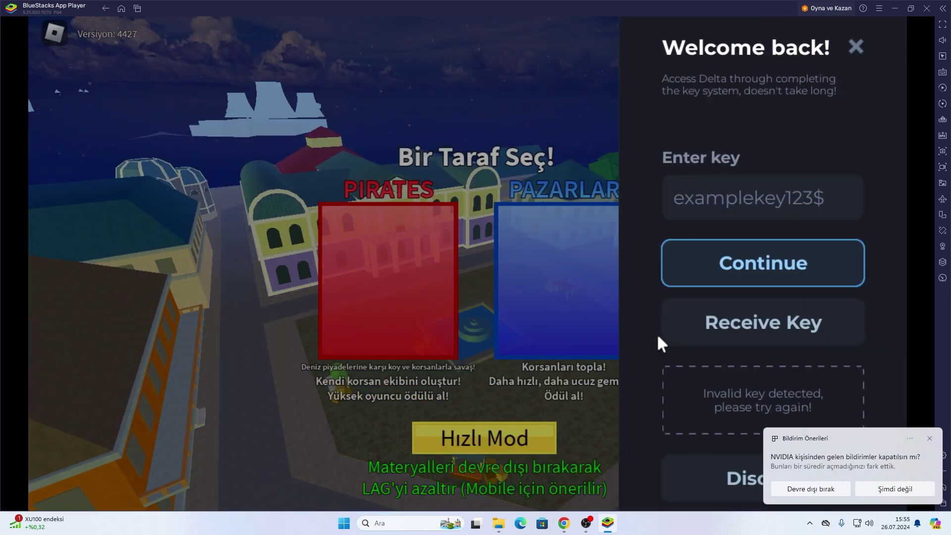
Close the Delta panel and turn Ses Seviyesi all the way down in Roblox Ayarlar
left_click(852, 48)
key("Escape")
left_click(381, 88)
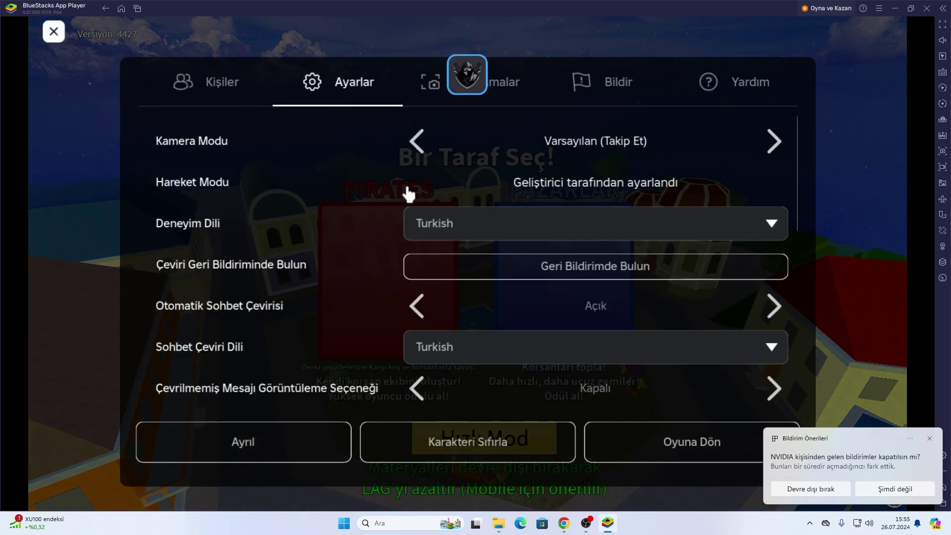
scroll(455, 276, "down", 8)
scroll(449, 267, "up", 3)
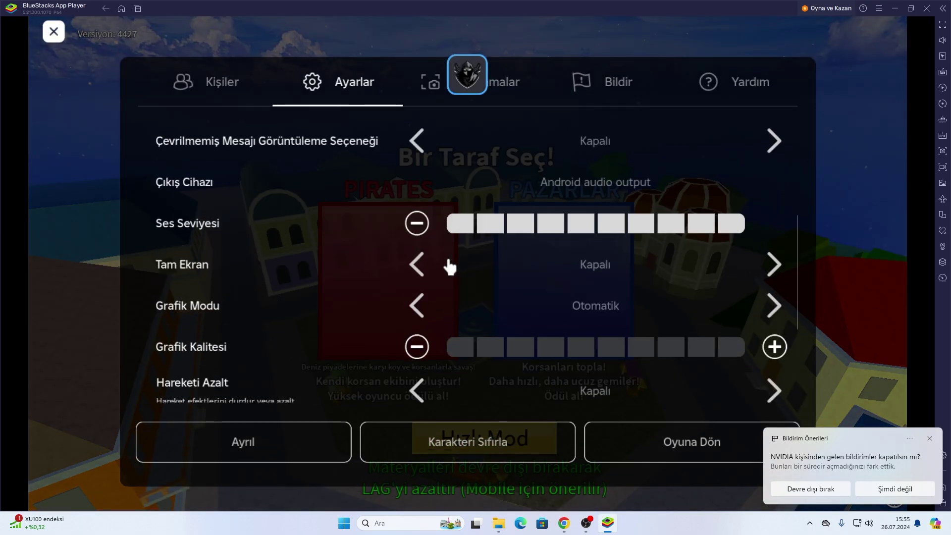
left_click(452, 230)
left_click(417, 224)
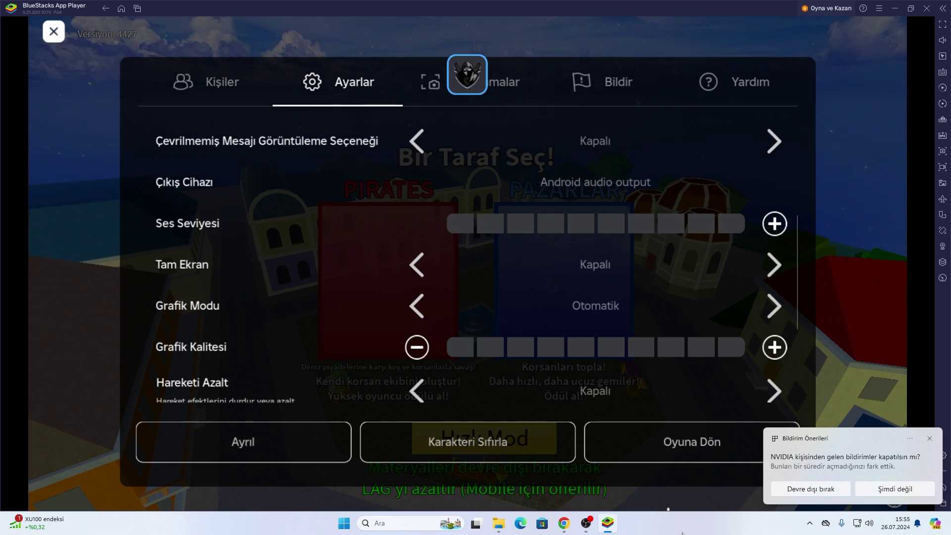
Return to the game, reopen the Delta key panel, and dismiss the NVIDIA notification
left_click(687, 456)
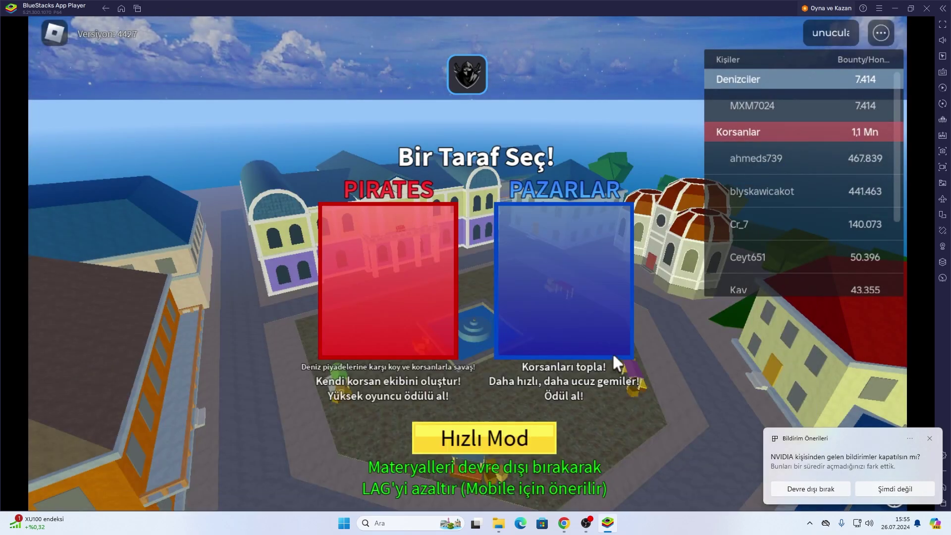
left_click(472, 85)
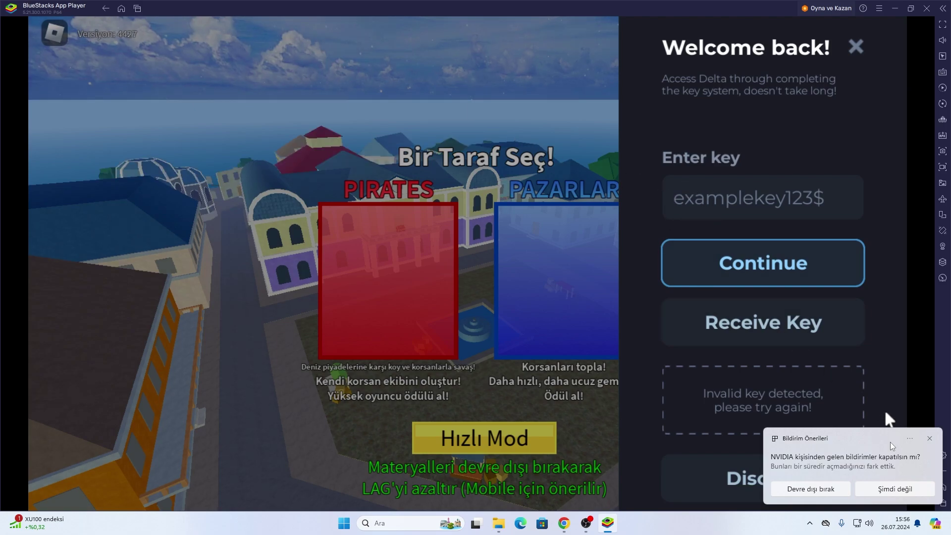
left_click(929, 439)
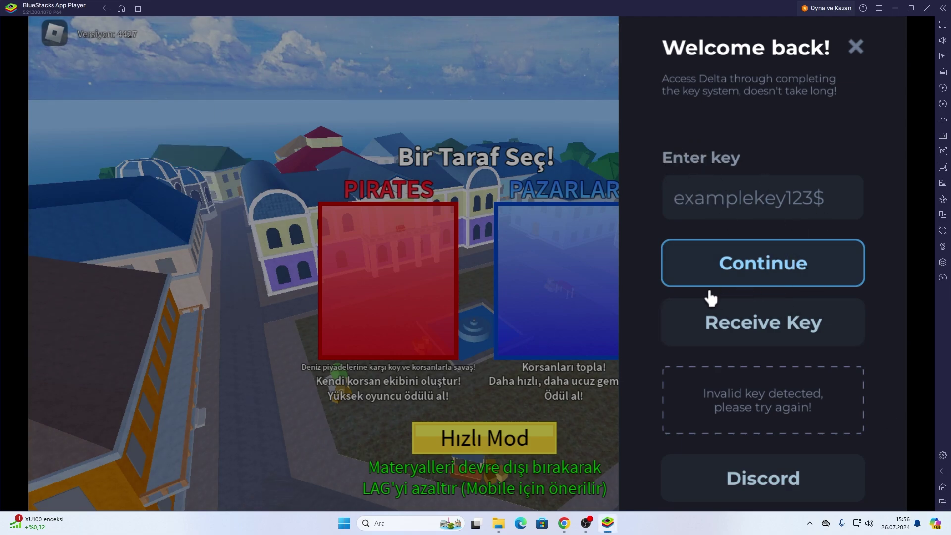
Request a Delta key, pass the Cloudflare check, and continue past the Delta checkpoint
left_click(716, 319)
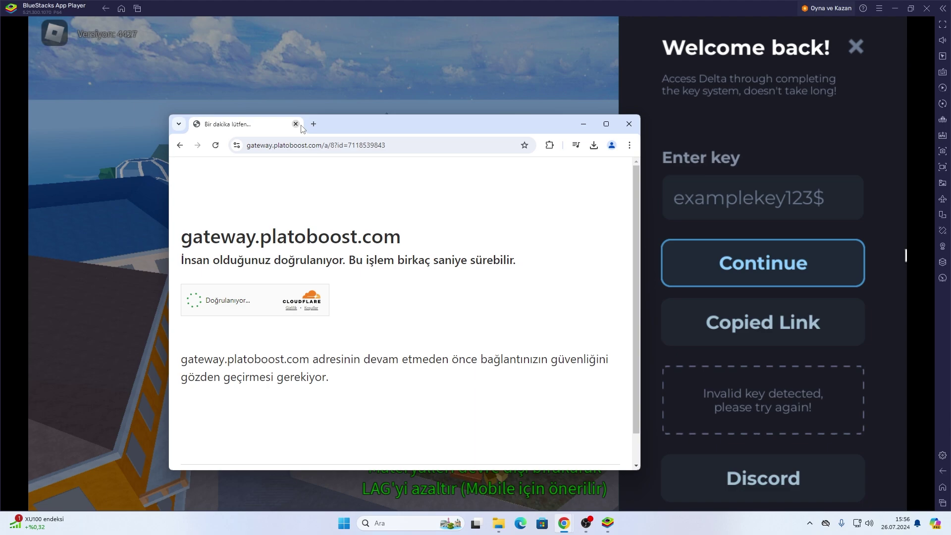
double_click(382, 124)
left_click(266, 187)
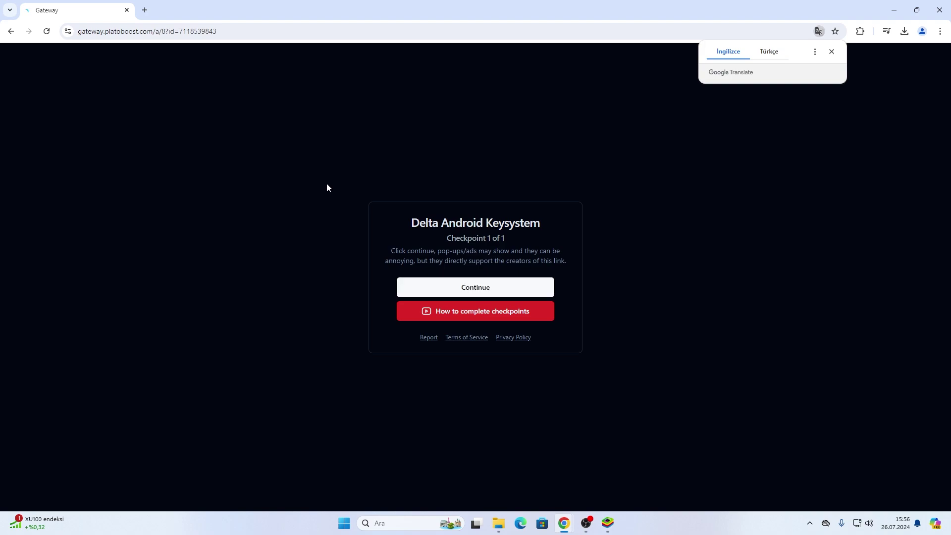
left_click(429, 283)
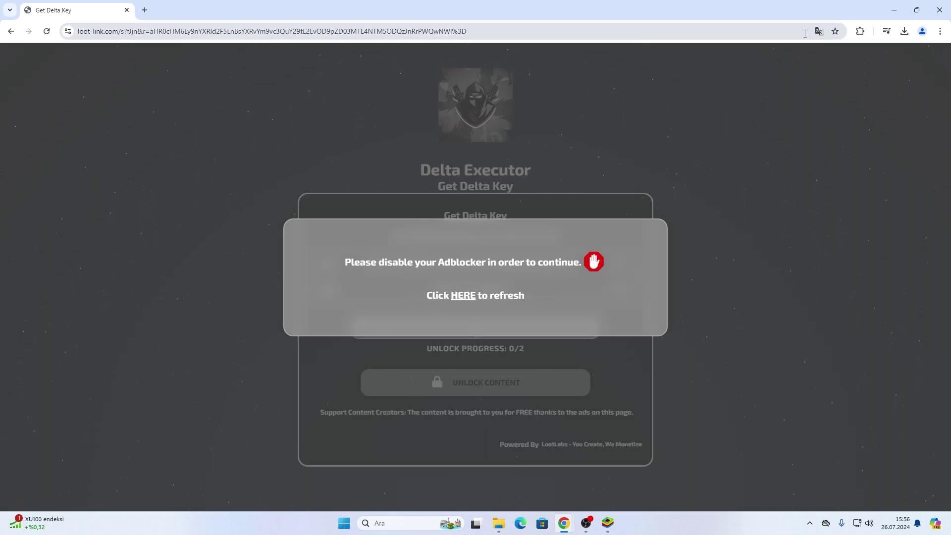
Pause uBlock and reload the Get Delta Key page, then select its loot-link address
left_click(860, 31)
left_click(759, 106)
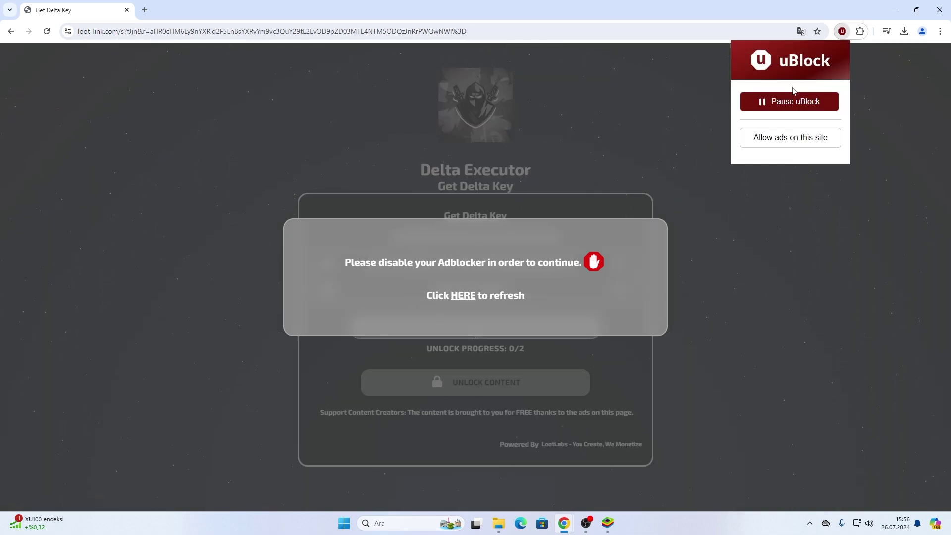
left_click(713, 119)
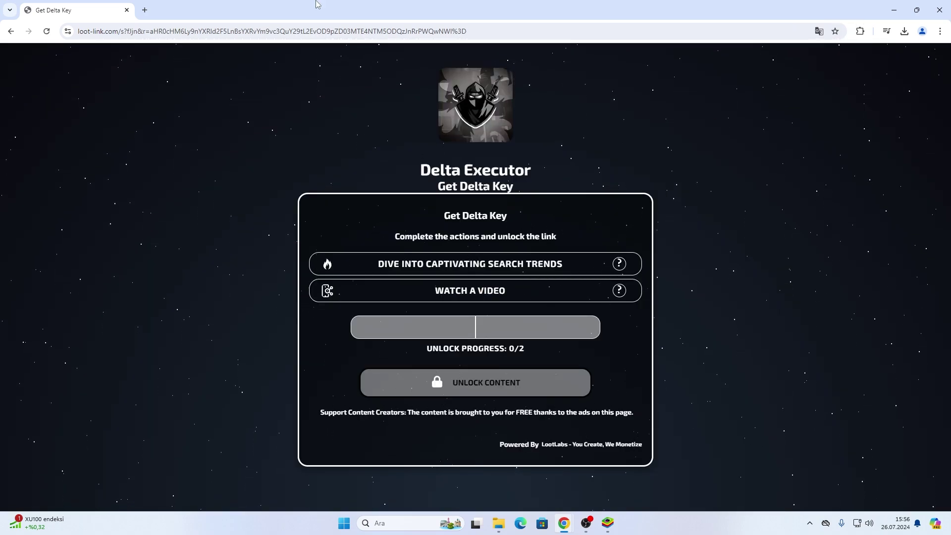
left_click(321, 27)
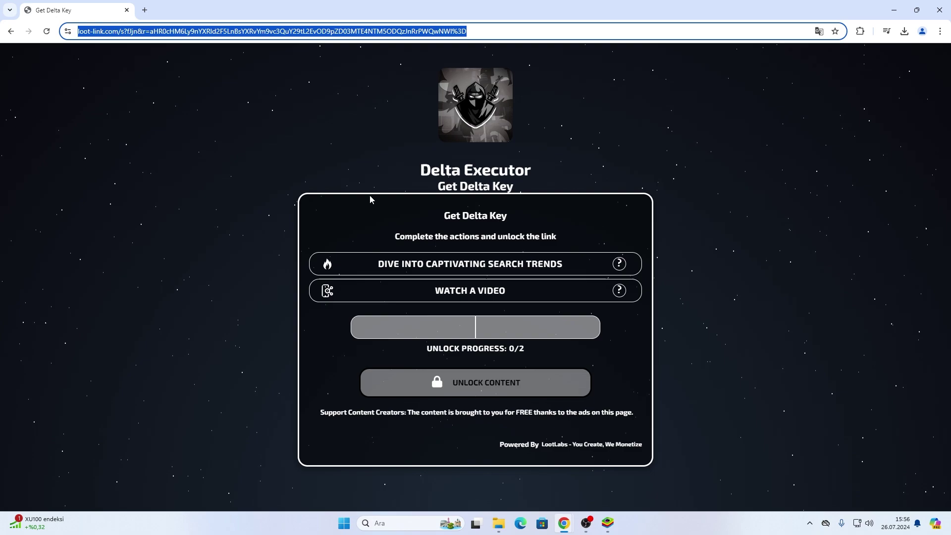
Open bypass.city in a new tab
left_click(144, 10)
type("city")
key("Down")
key("Down")
key("Down")
key("Down")
key("Down")
key("Down")
key("Down")
key("Return")
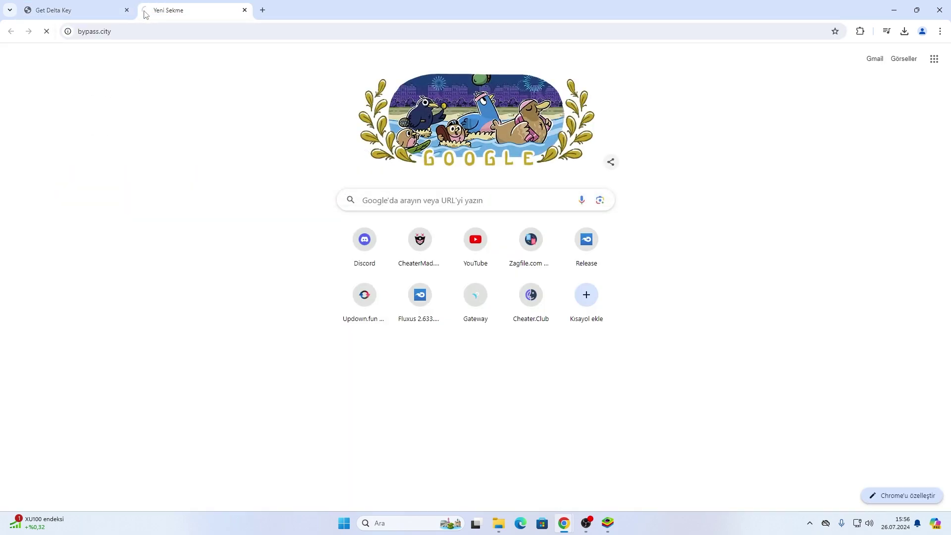
Paste the copied loot-link URL into bypass.city, run Bypass Link, and solve the captcha
key("ctrl+shift+Tab")
key("ctrl+c")
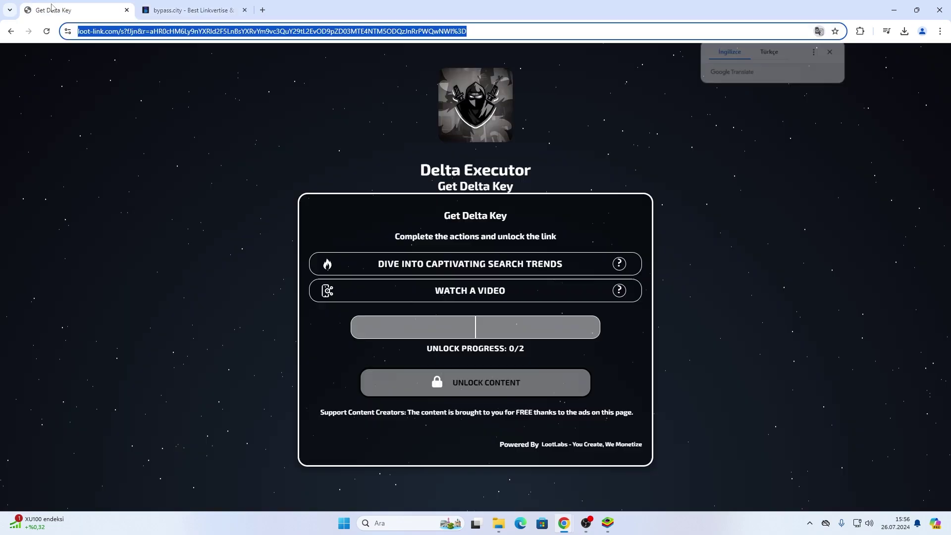
key("ctrl+Tab")
key("ctrl+v")
left_click(463, 199)
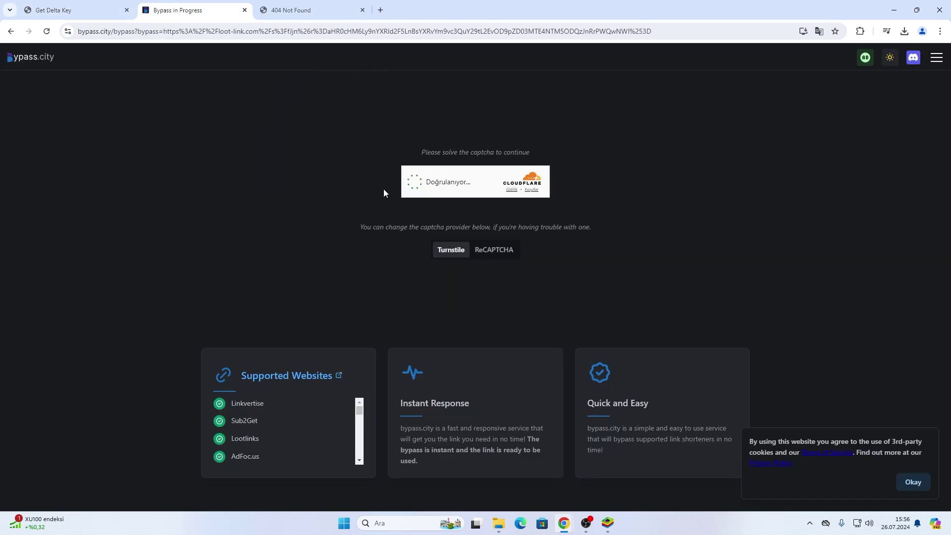
left_click(417, 182)
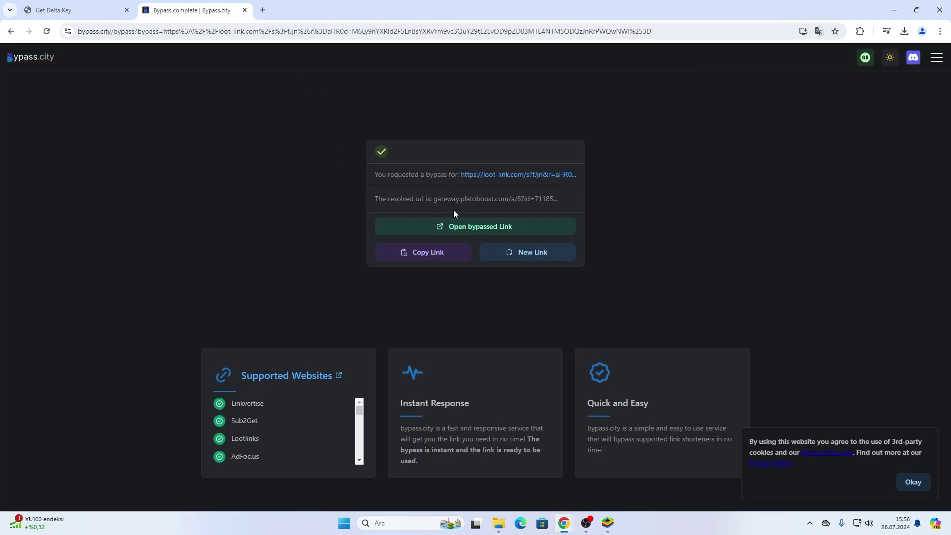